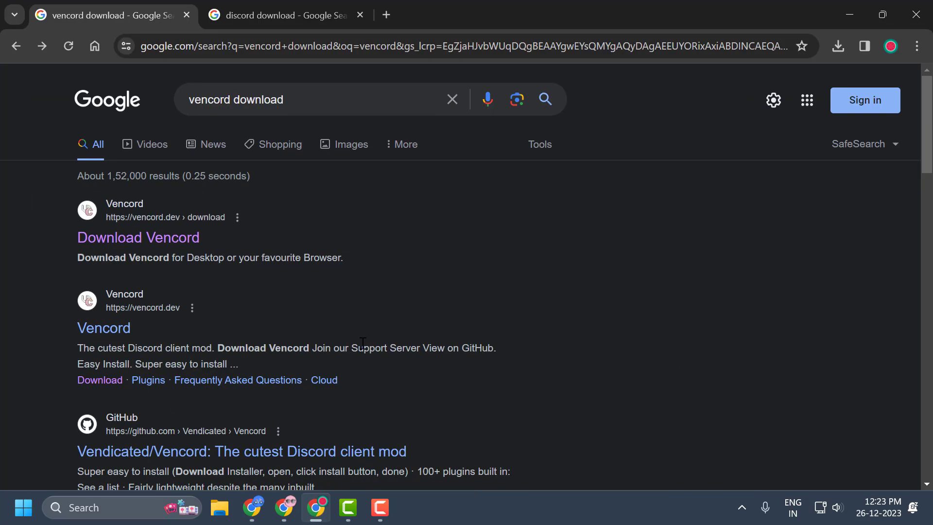
Download VencordInstaller.exe from the official Vencord page and launch it from Chrome
{"action": "left_click", "coordinate": [328, 99]}
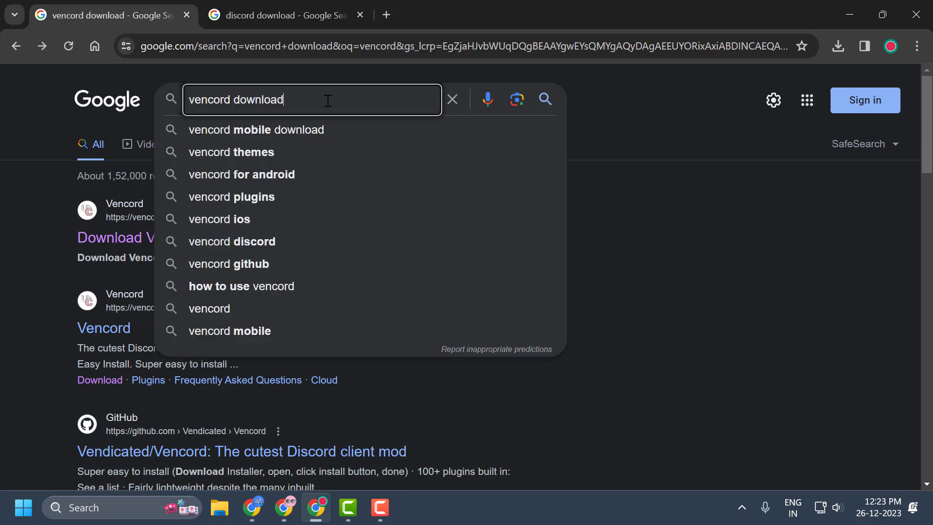
{"action": "left_click", "coordinate": [40, 203]}
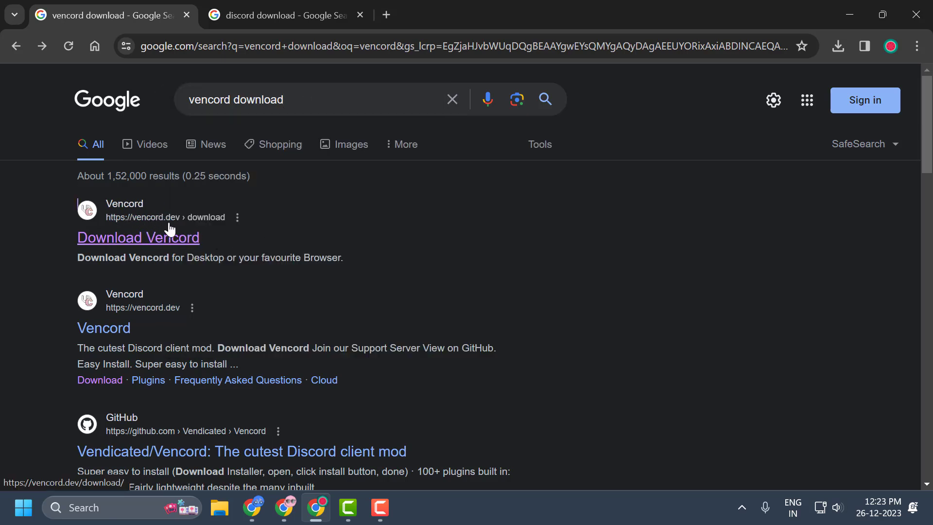
{"action": "left_click", "coordinate": [178, 239]}
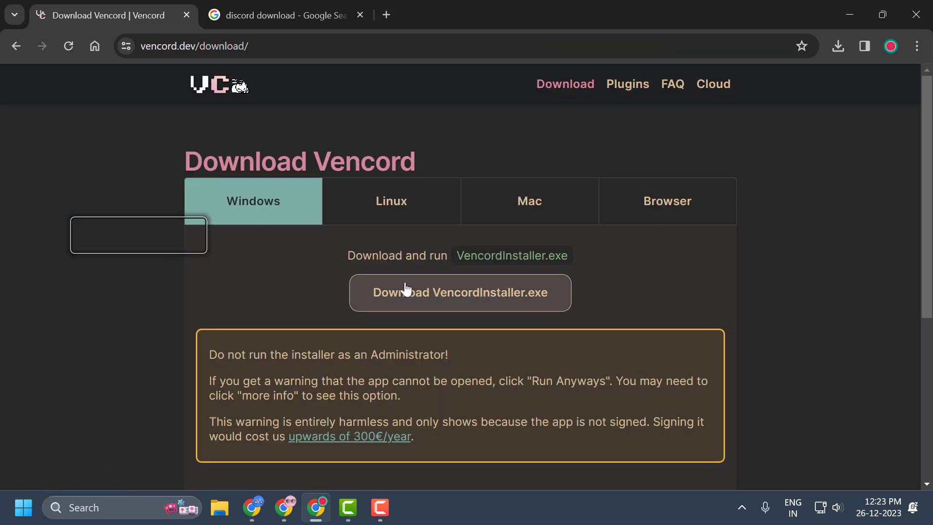
{"action": "left_click", "coordinate": [439, 303]}
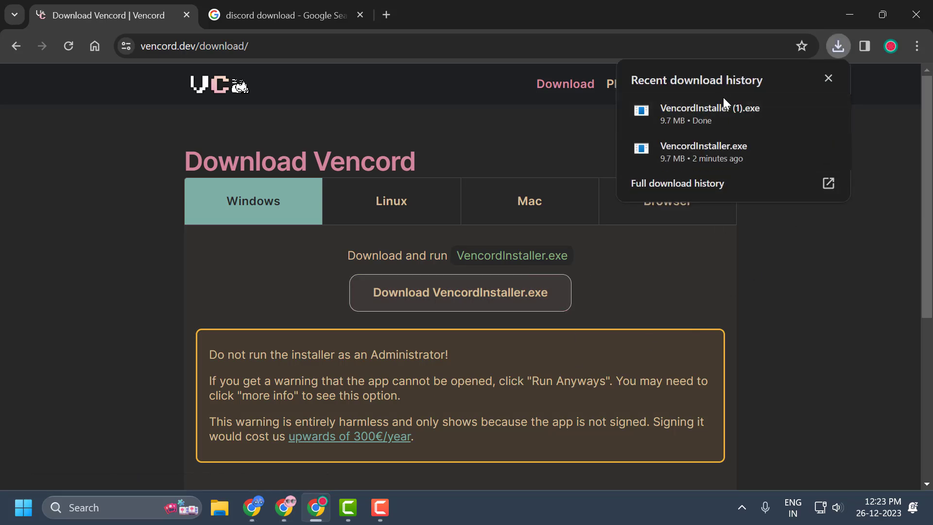
{"action": "left_click", "coordinate": [714, 119]}
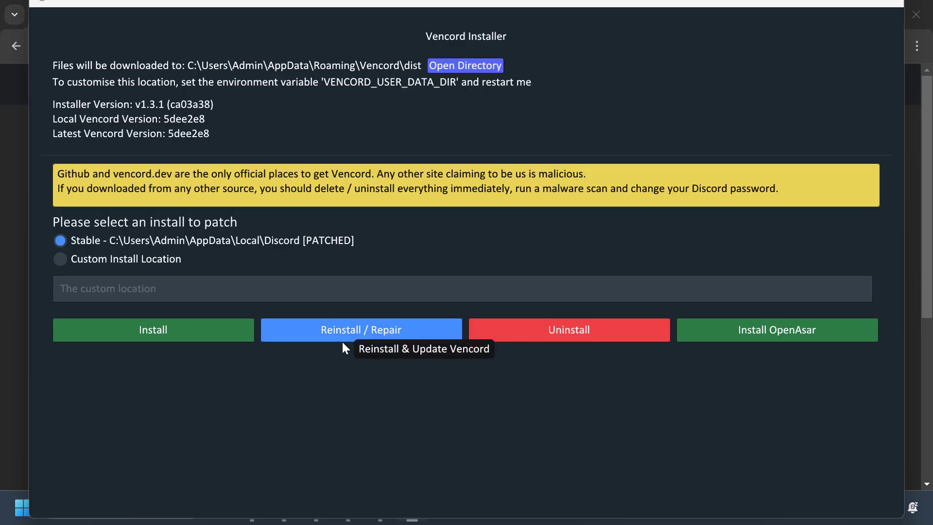
Reinstall Vencord on the Stable Discord install, acknowledge the success message, and close the installer
{"action": "left_click", "coordinate": [378, 334]}
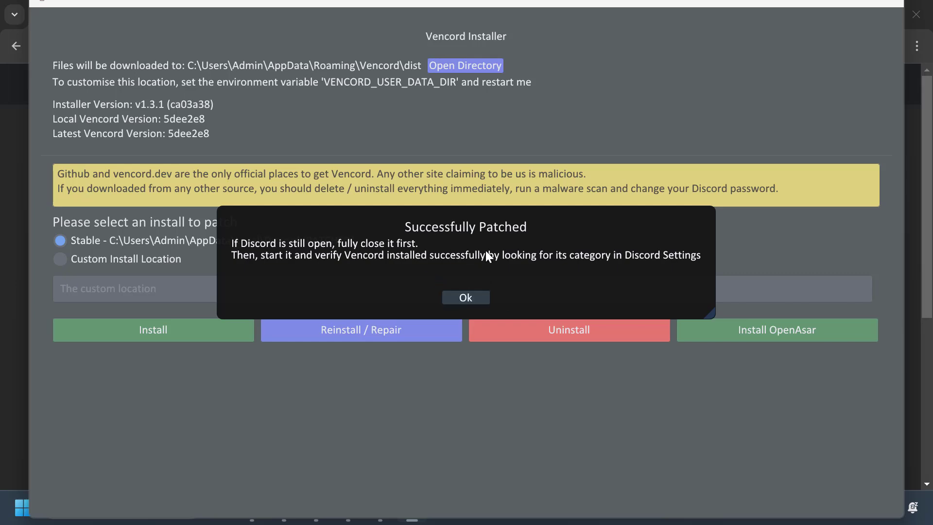
{"action": "left_click", "coordinate": [467, 297]}
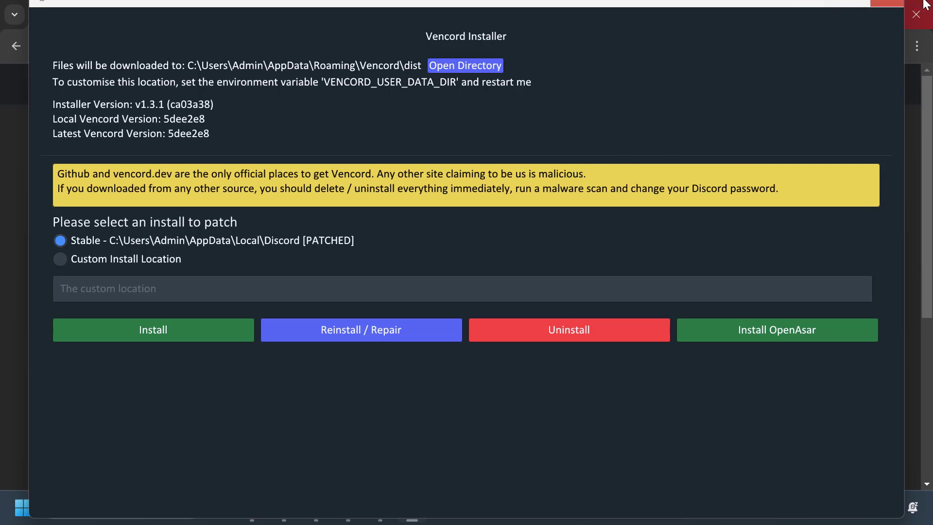
{"action": "left_click", "coordinate": [895, 8]}
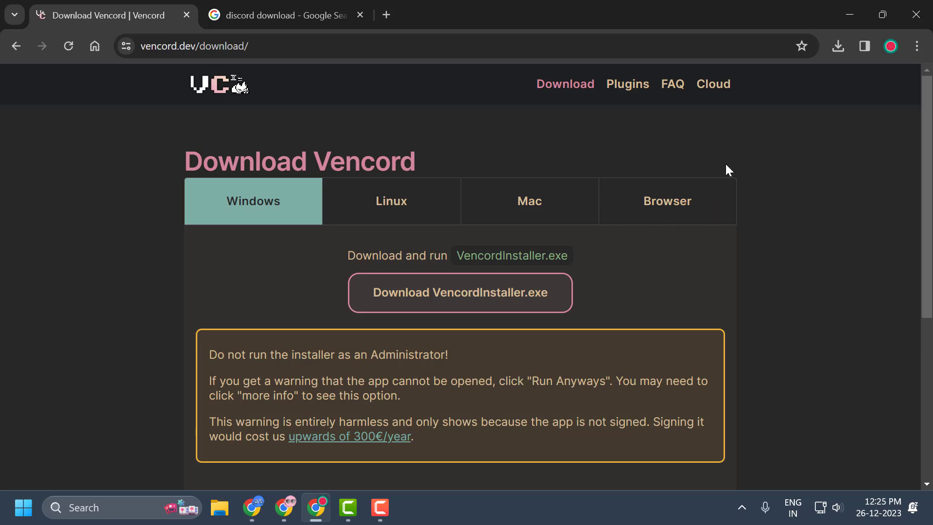
Relaunch VencordInstaller (1).exe from Chrome's recent download history
{"action": "left_click", "coordinate": [838, 46]}
{"action": "left_click", "coordinate": [715, 119]}
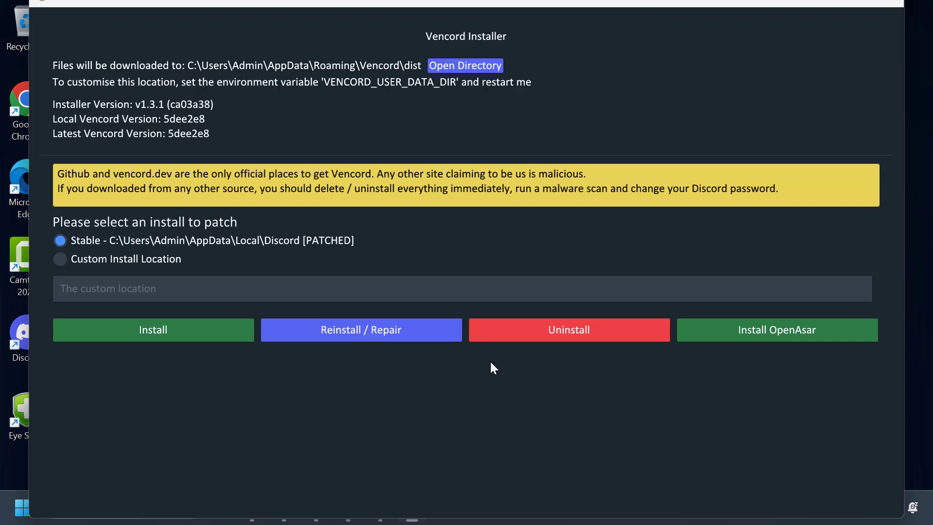
Uninstall Vencord from Stable Discord, acknowledge the unpatch message, and close the installer
{"action": "left_click", "coordinate": [541, 321]}
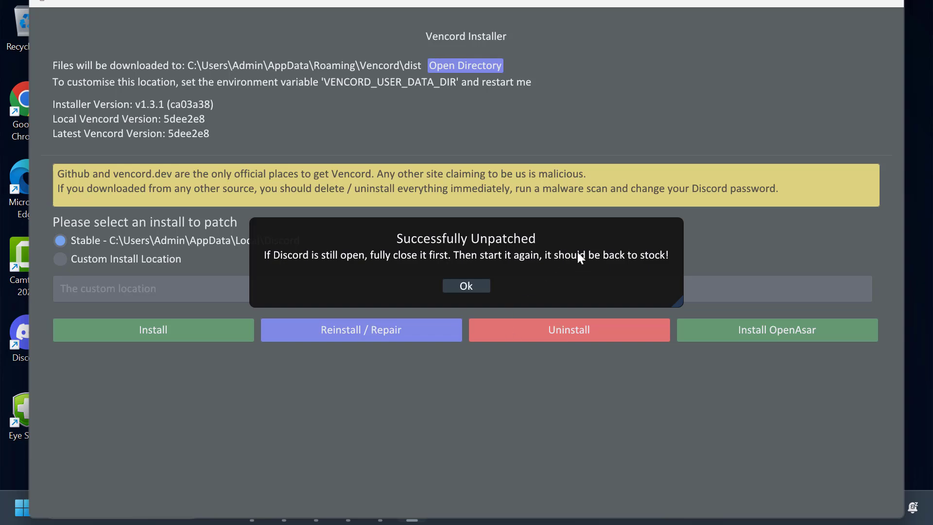
{"action": "left_click", "coordinate": [483, 291]}
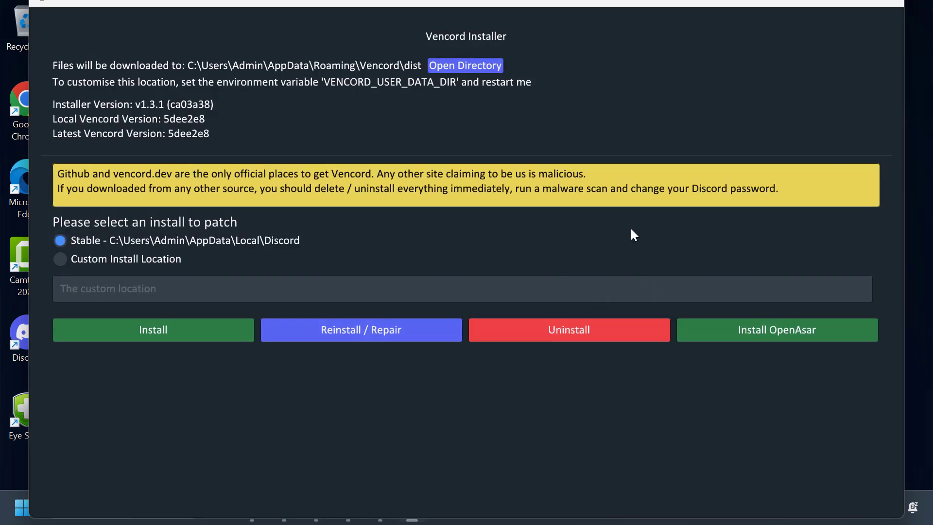
{"action": "left_click", "coordinate": [895, 7]}
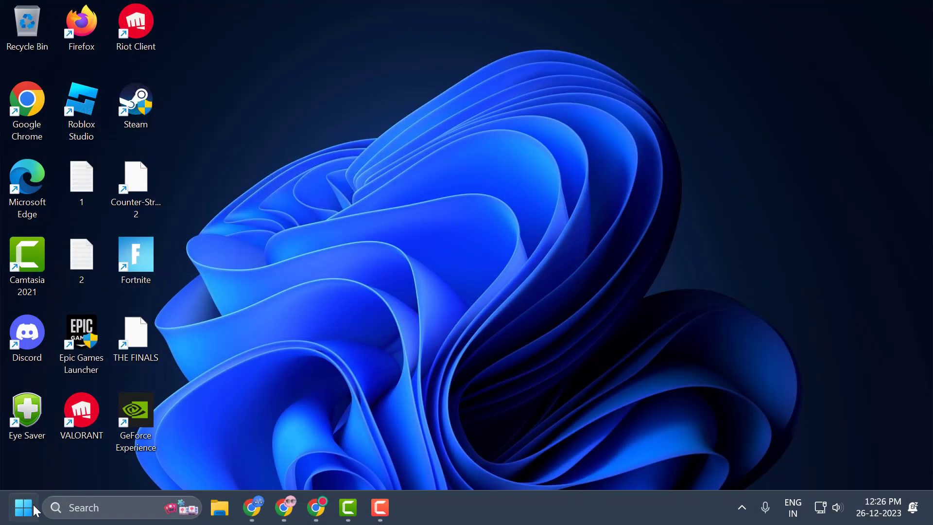
Run %appdata% from the Windows Run dialog to open the Roaming folder
{"action": "left_click", "coordinate": [82, 511]}
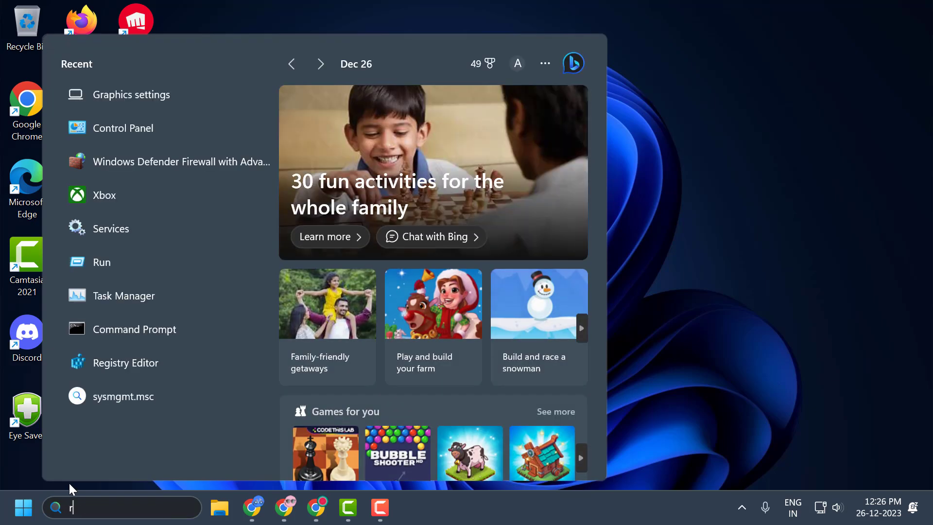
{"action": "type", "text": "run"}
{"action": "left_click", "coordinate": [208, 142]}
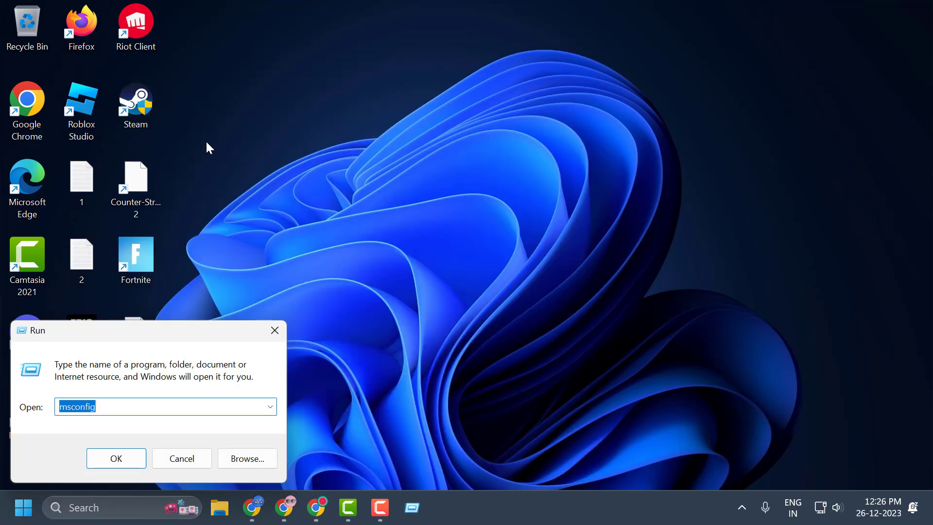
{"action": "key", "text": "BackSpace"}
{"action": "type", "text": "%appdata%"}
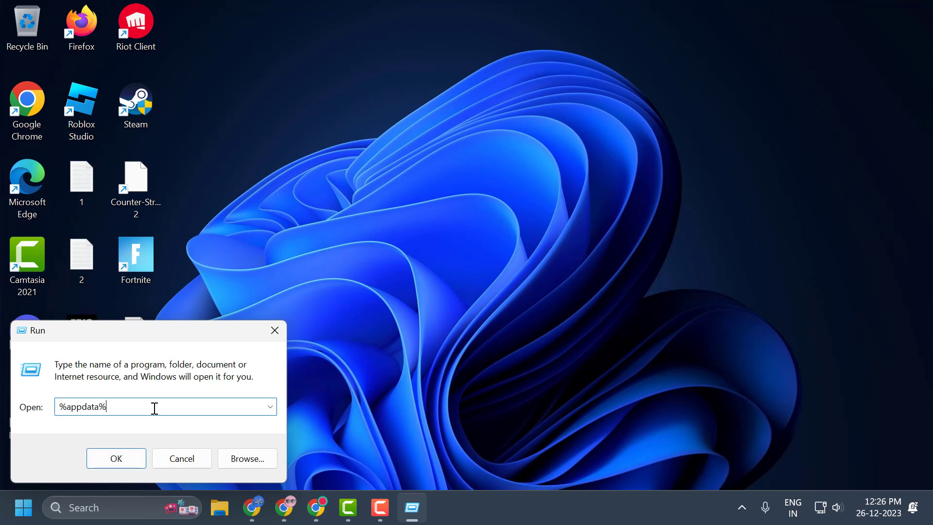
{"action": "left_click", "coordinate": [118, 456]}
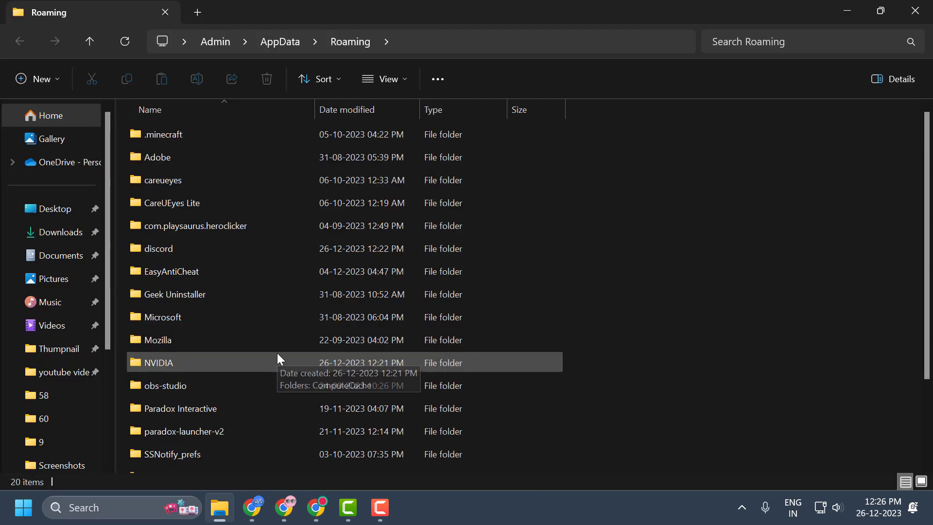
In Roaming\discord, delete the Cache, Code Cache, DawnCache and GPUCache folders
{"action": "key", "text": "d"}
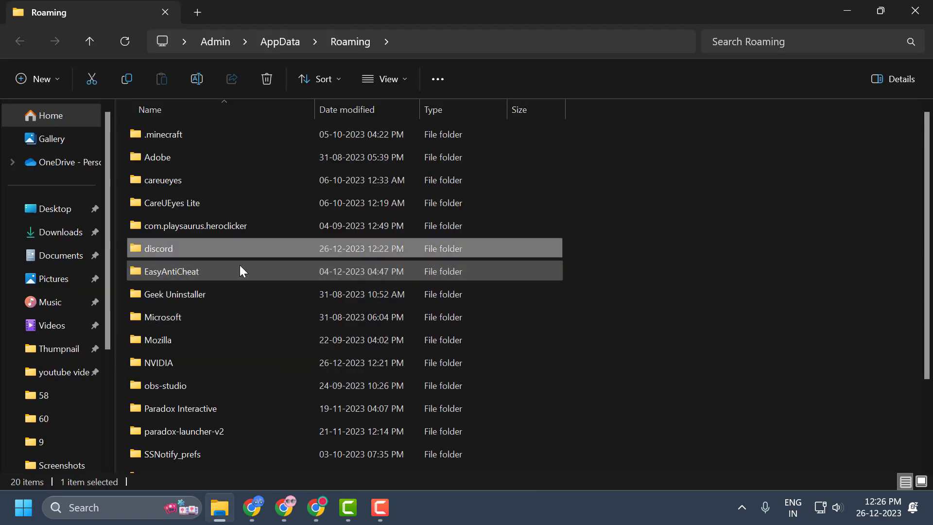
{"action": "double_click", "coordinate": [221, 250]}
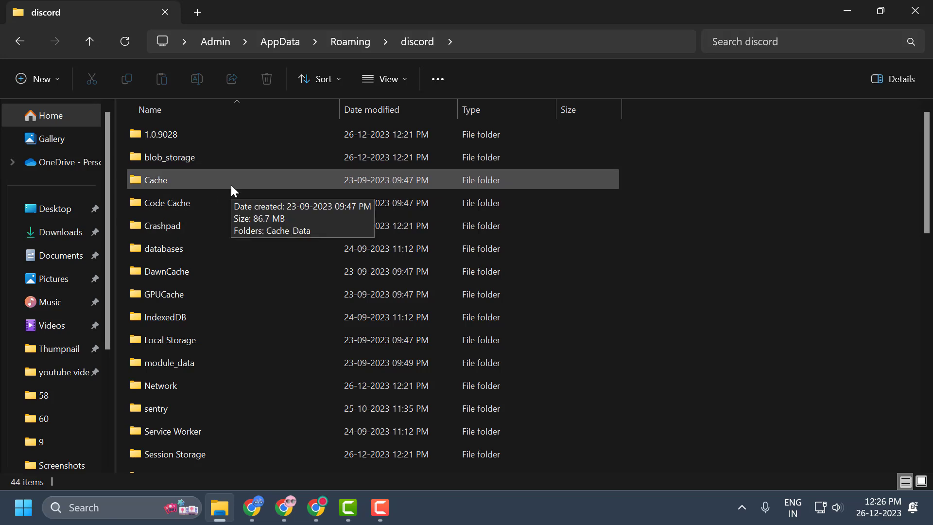
{"action": "left_click", "coordinate": [204, 181]}
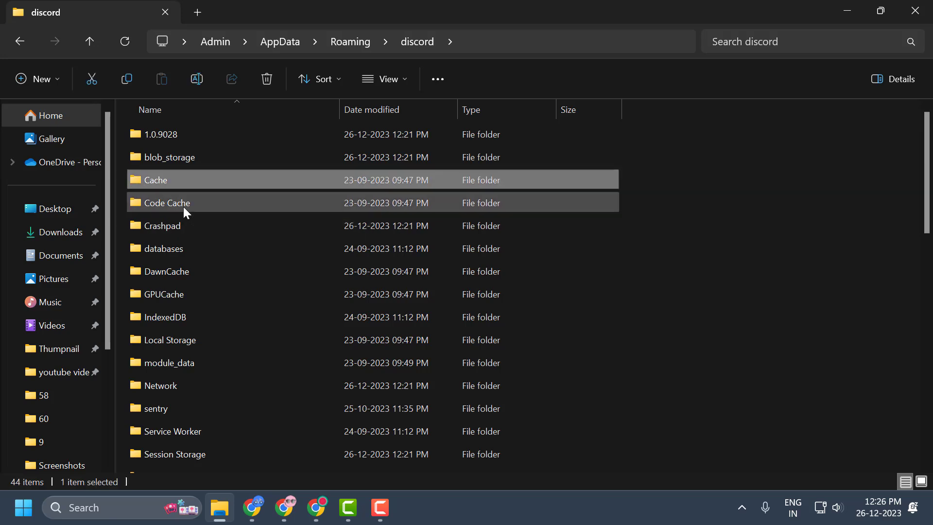
{"action": "left_click", "coordinate": [200, 205], "text": "ctrl"}
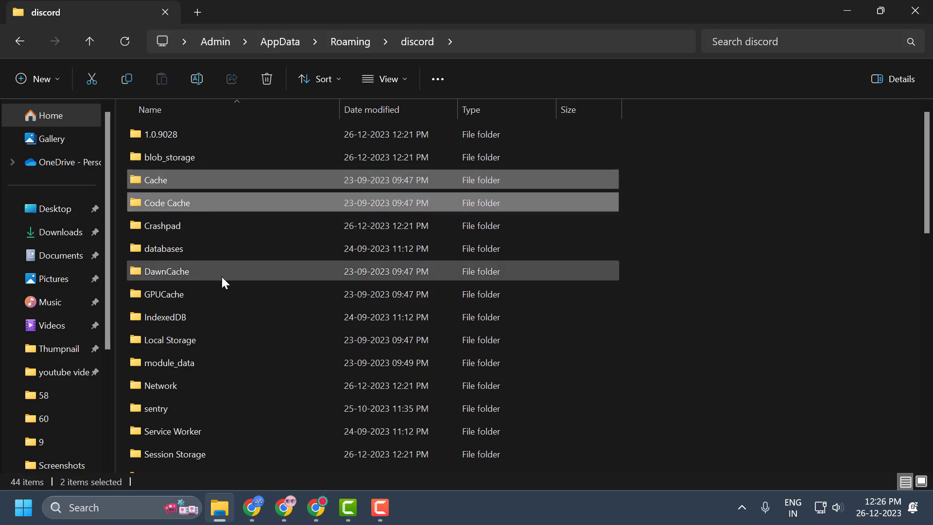
{"action": "left_click", "coordinate": [188, 274], "text": "ctrl"}
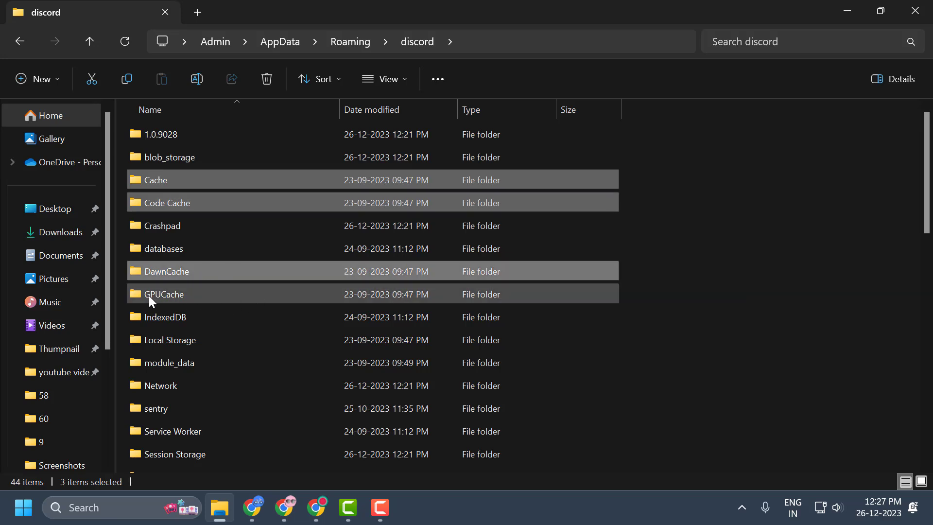
{"action": "left_click", "coordinate": [182, 293], "text": "ctrl"}
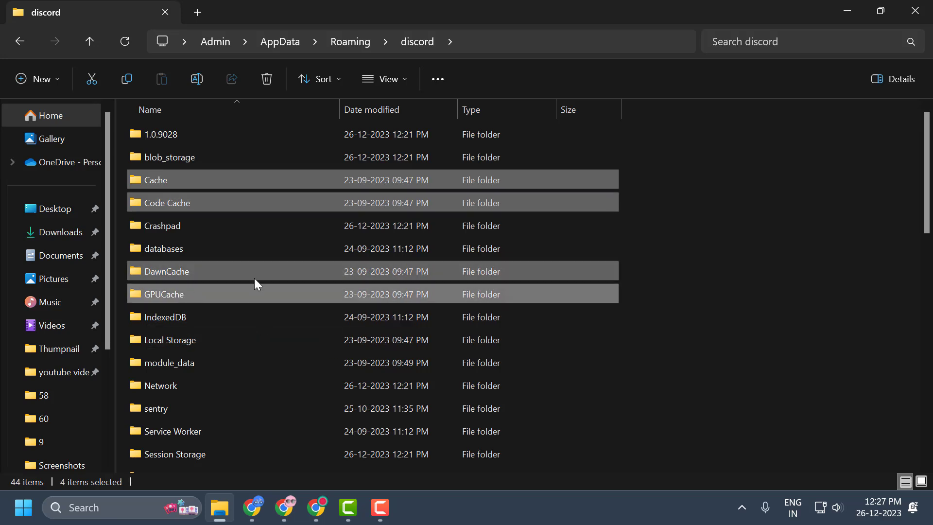
{"action": "right_click", "coordinate": [226, 271]}
{"action": "left_click", "coordinate": [332, 205]}
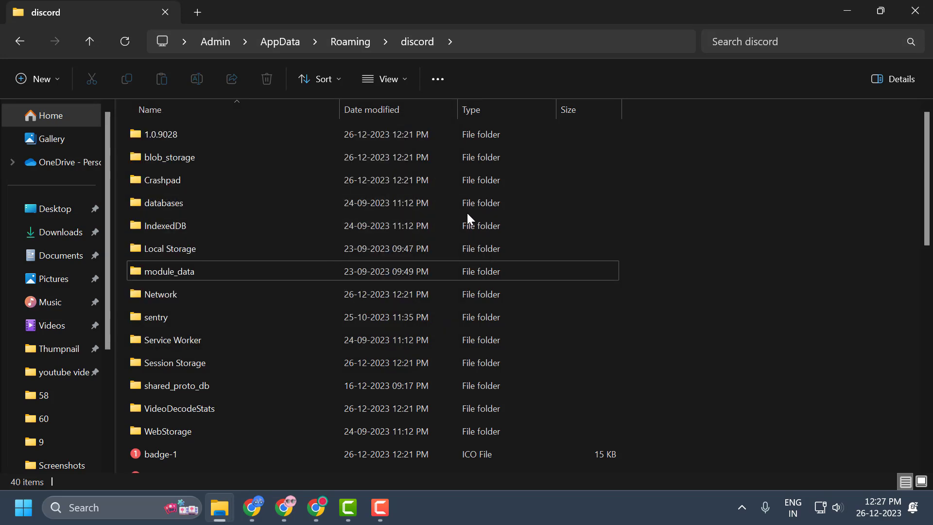
Close the discord folder and uninstall Discord from Control Panel's Programs and Features
{"action": "left_click", "coordinate": [916, 11]}
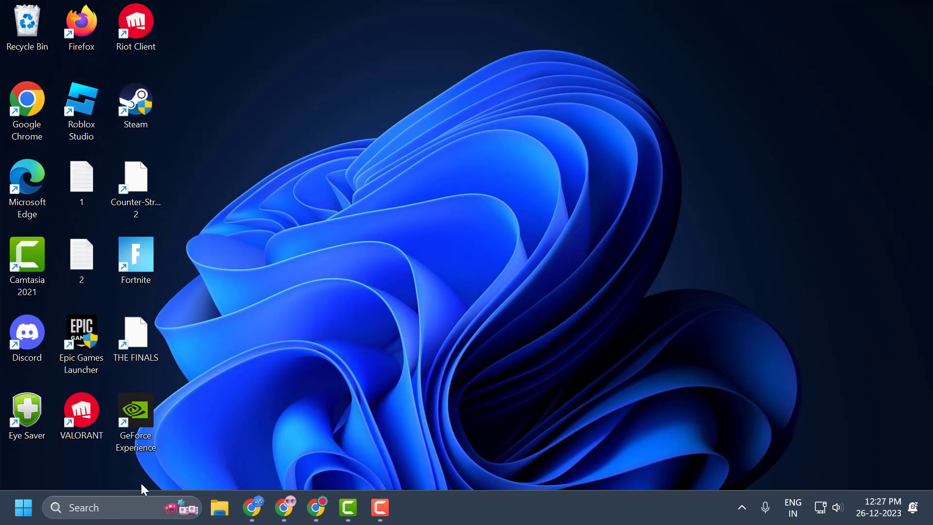
{"action": "left_click", "coordinate": [126, 505]}
{"action": "type", "text": "con"}
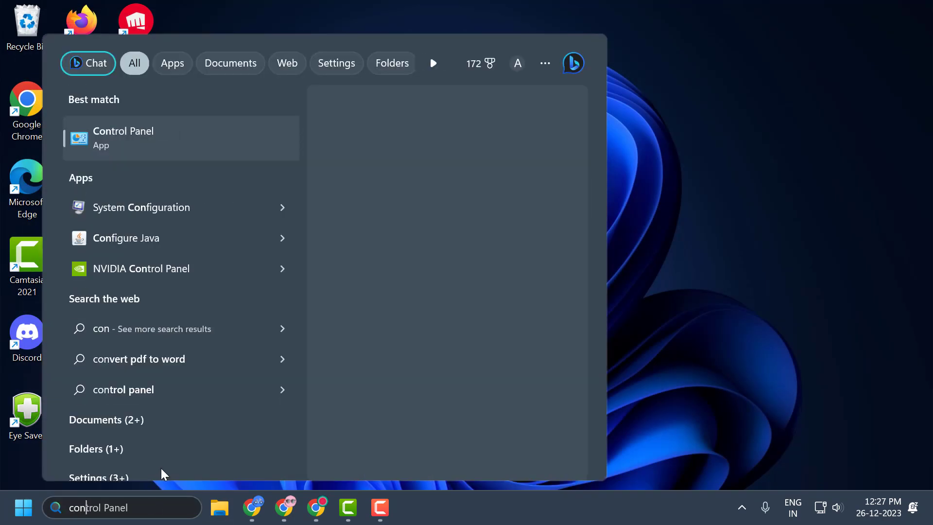
{"action": "left_click", "coordinate": [184, 142]}
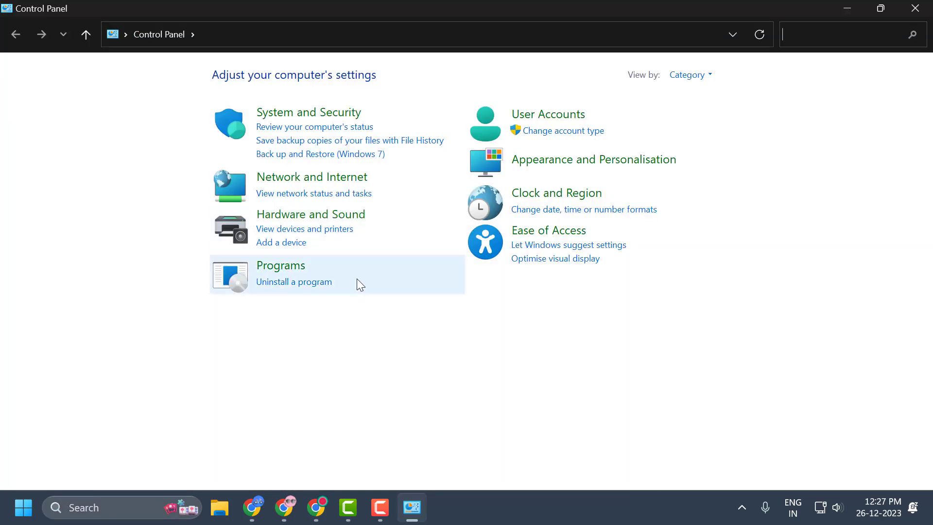
{"action": "left_click", "coordinate": [312, 285]}
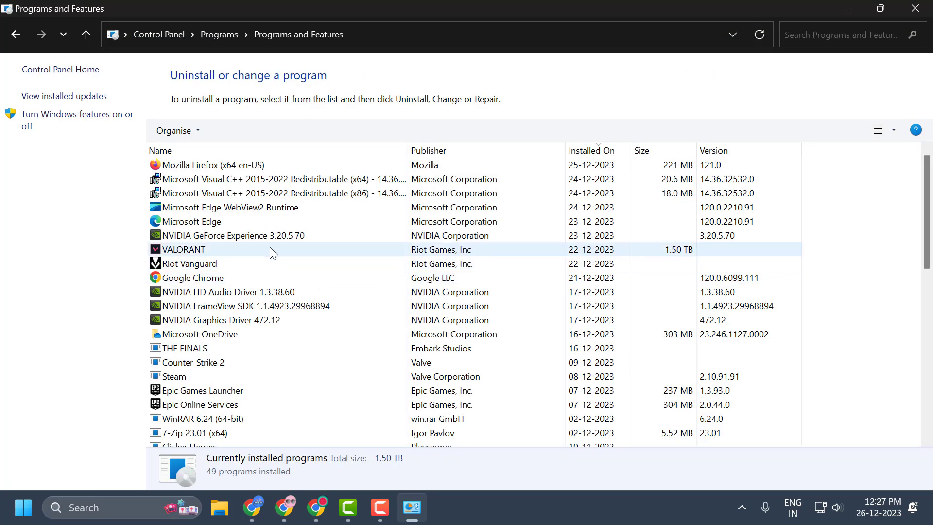
{"action": "left_click", "coordinate": [262, 238]}
{"action": "key", "text": "d"}
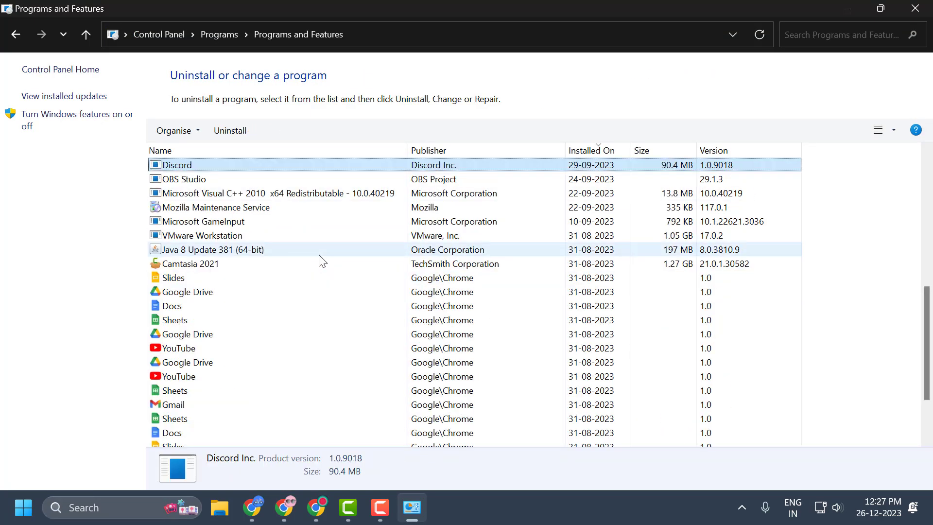
{"action": "right_click", "coordinate": [288, 164]}
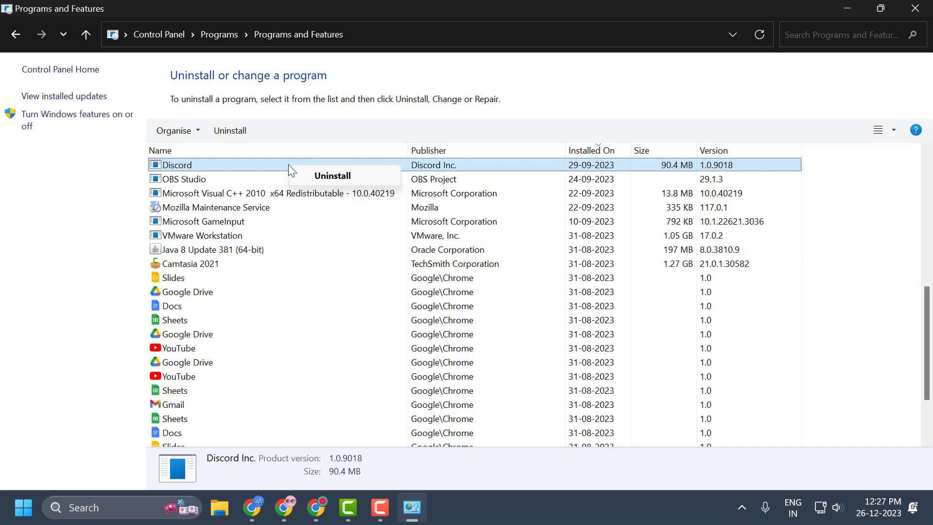
{"action": "left_click", "coordinate": [313, 178]}
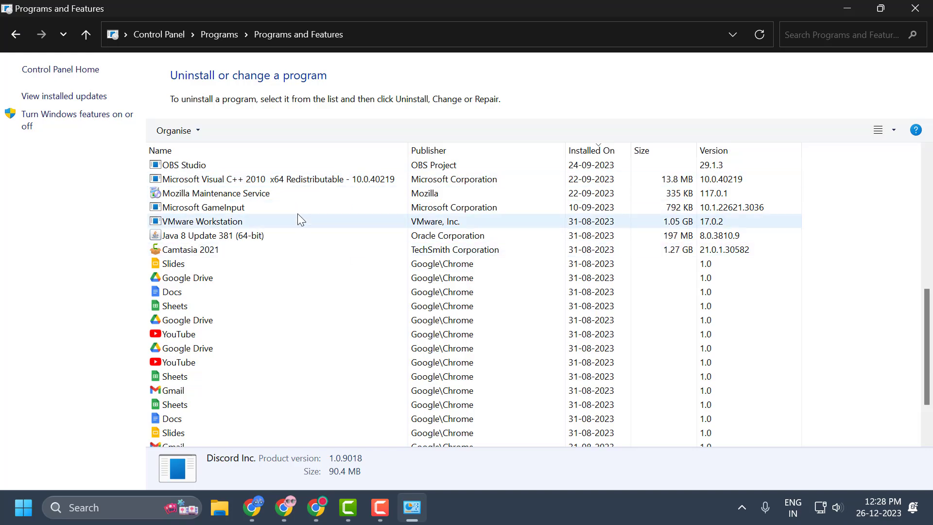
In Chrome, open the official Discord download page and download the Vencord installer again
{"action": "left_click", "coordinate": [915, 8]}
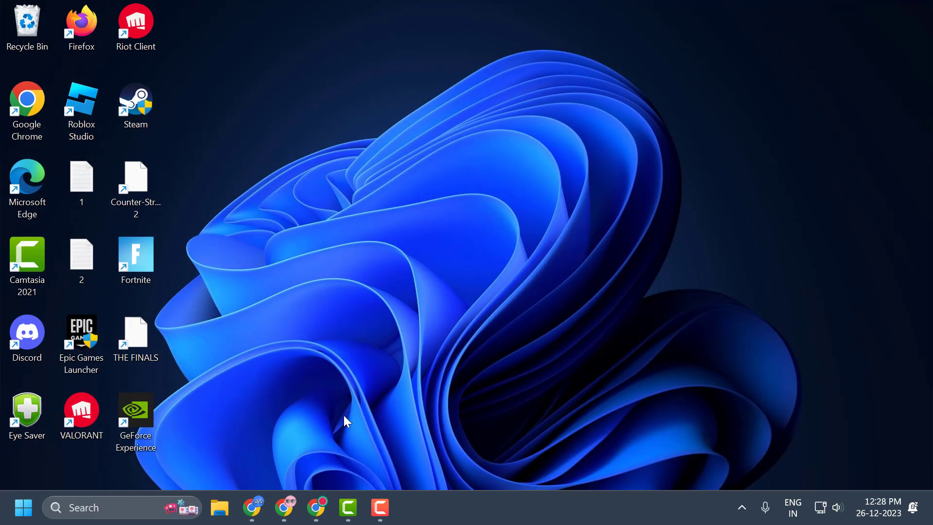
{"action": "left_click", "coordinate": [317, 505]}
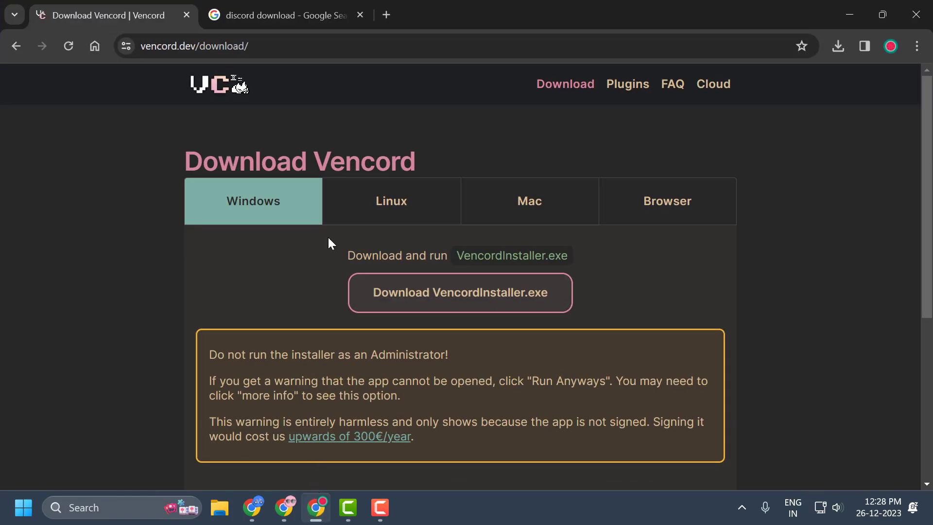
{"action": "left_click", "coordinate": [258, 17]}
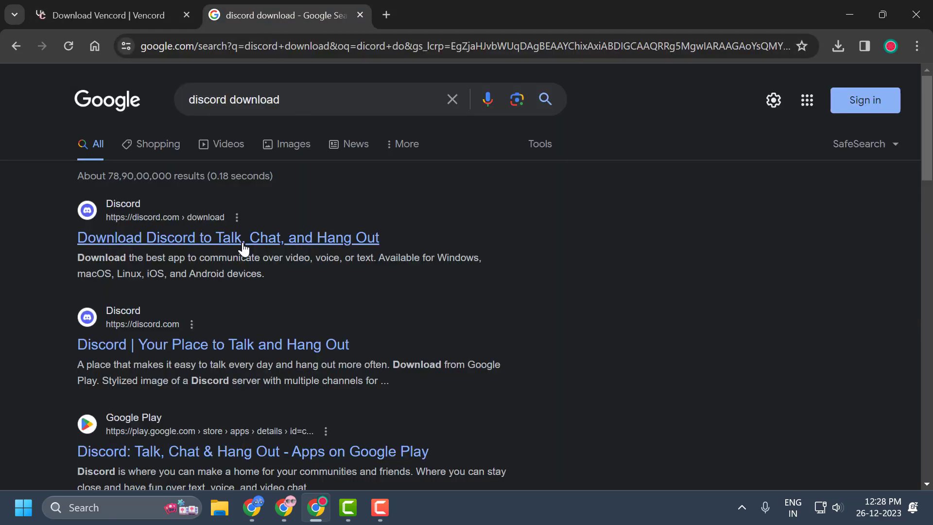
{"action": "left_click", "coordinate": [175, 247]}
{"action": "left_click", "coordinate": [99, 12]}
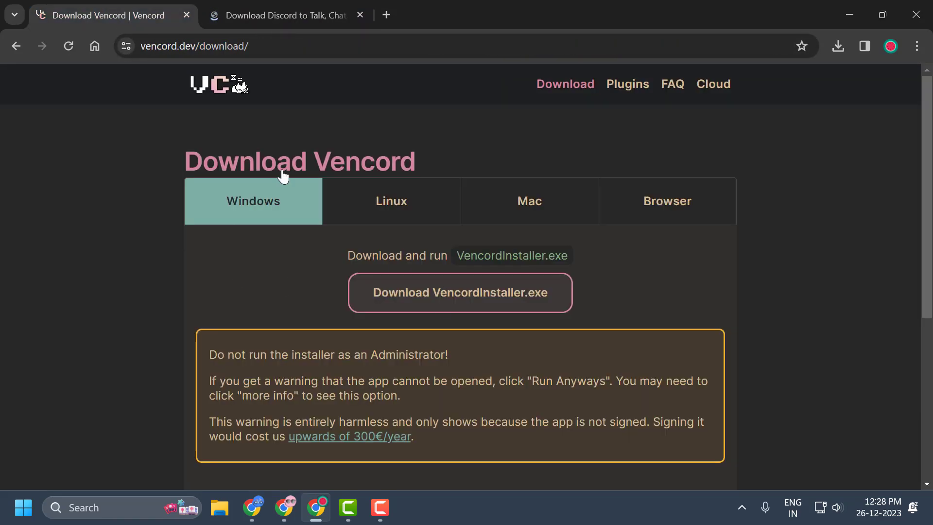
{"action": "left_click", "coordinate": [452, 293]}
Download DiscordSetup.exe for Windows and run it to reinstall Discord
{"action": "left_click", "coordinate": [241, 7]}
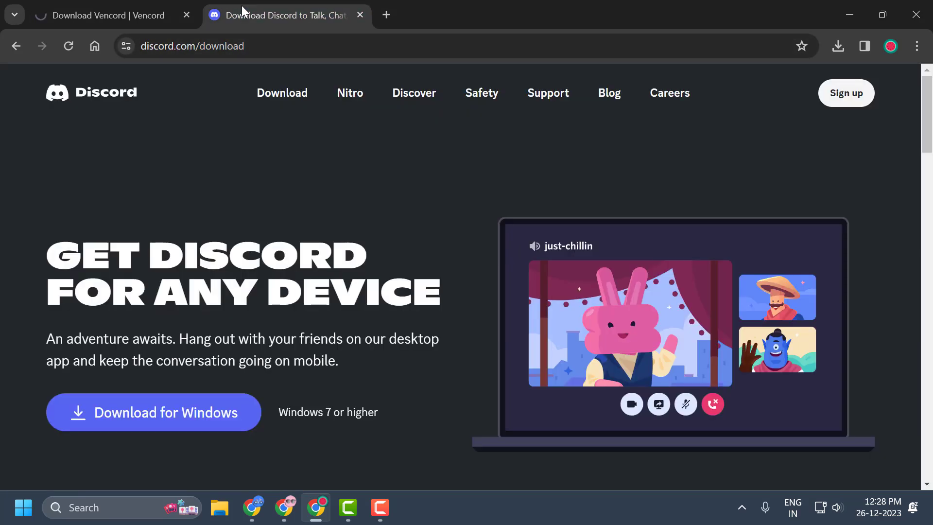
{"action": "left_click", "coordinate": [162, 404]}
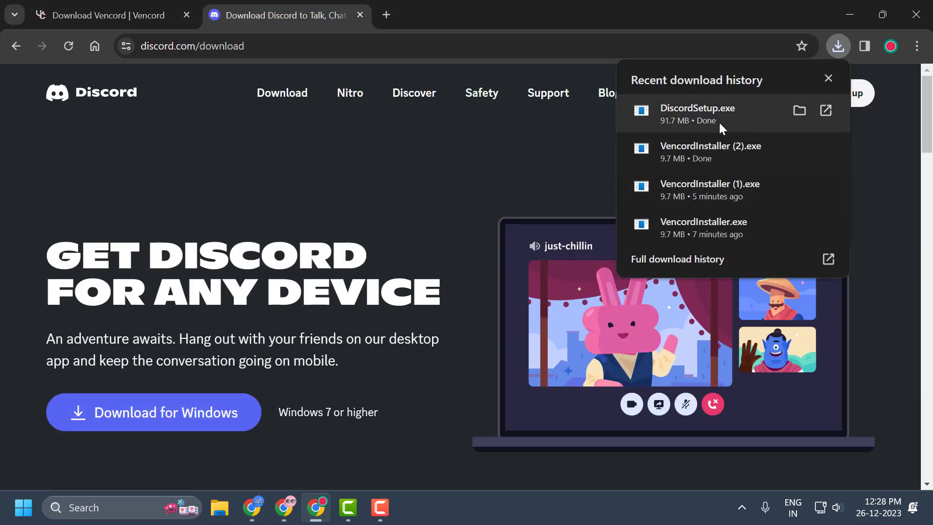
{"action": "left_click", "coordinate": [695, 116]}
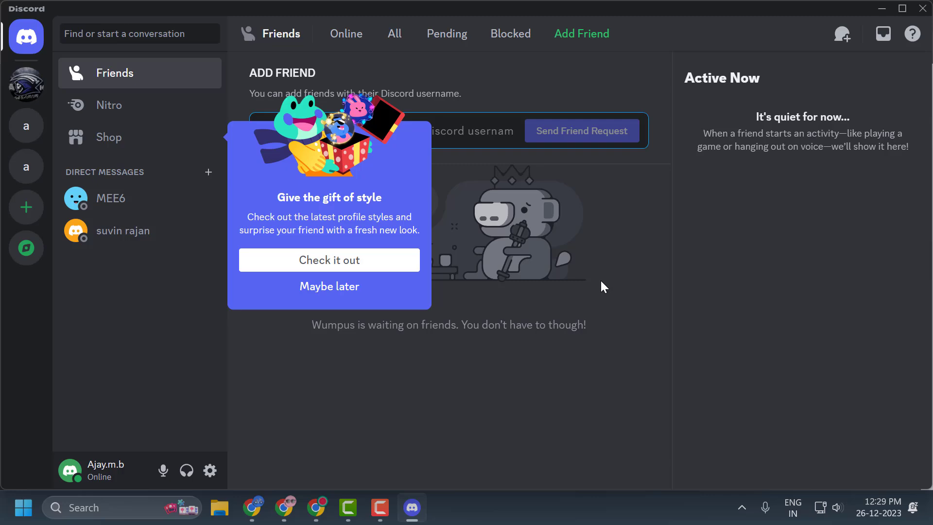
{"action": "left_click", "coordinate": [882, 8]}
{"action": "left_click", "coordinate": [838, 45]}
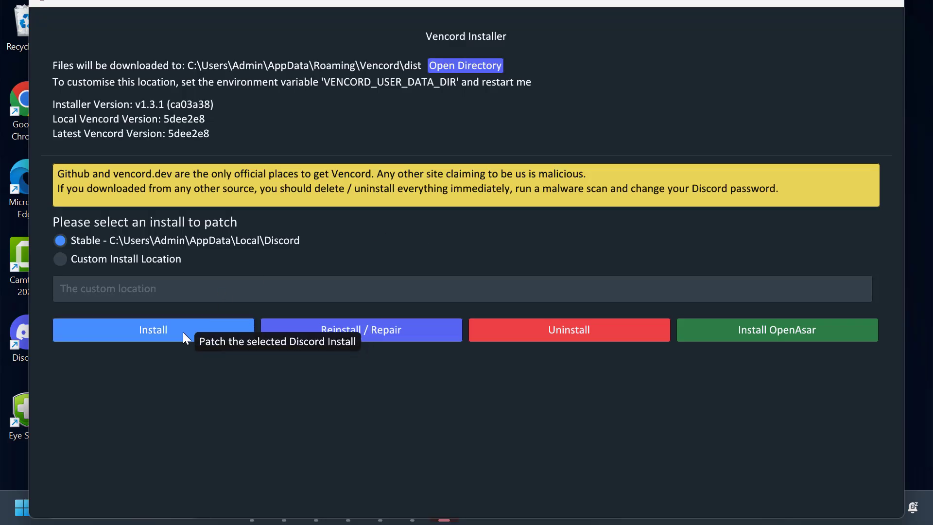
Install Vencord onto the fresh Stable Discord install, acknowledge the success message, and close the installer
{"action": "left_click", "coordinate": [182, 332]}
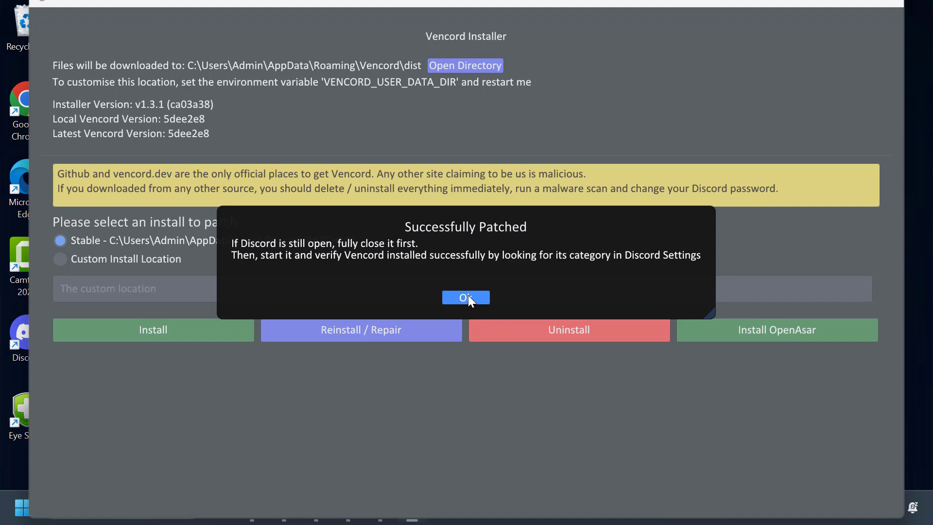
{"action": "left_click", "coordinate": [466, 297]}
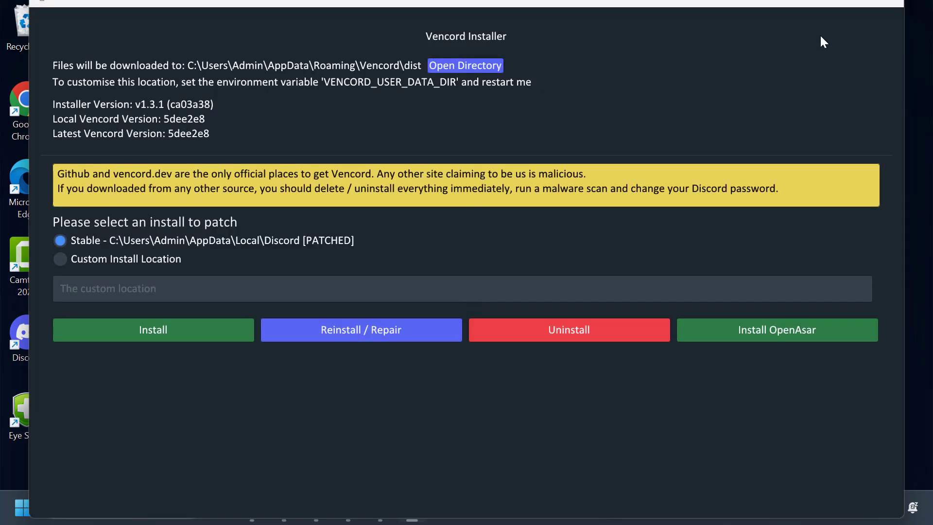
{"action": "left_click", "coordinate": [887, 3]}
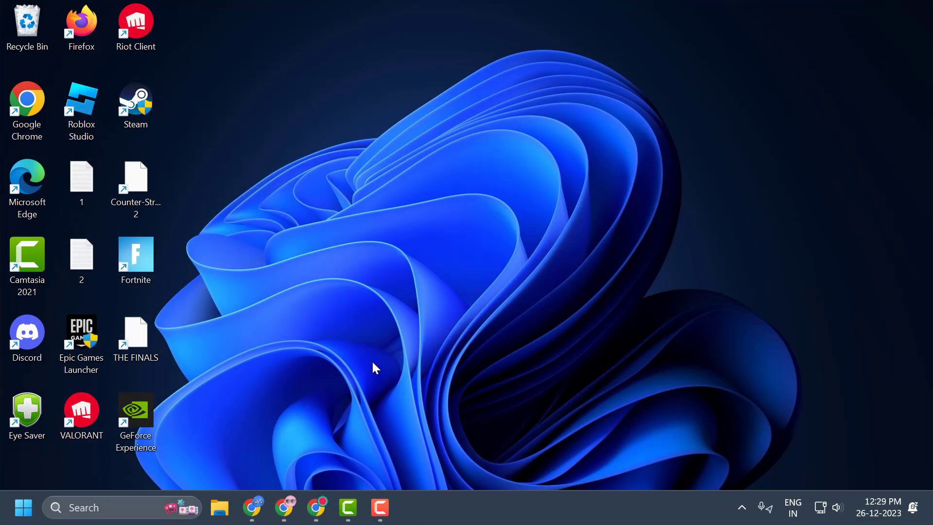